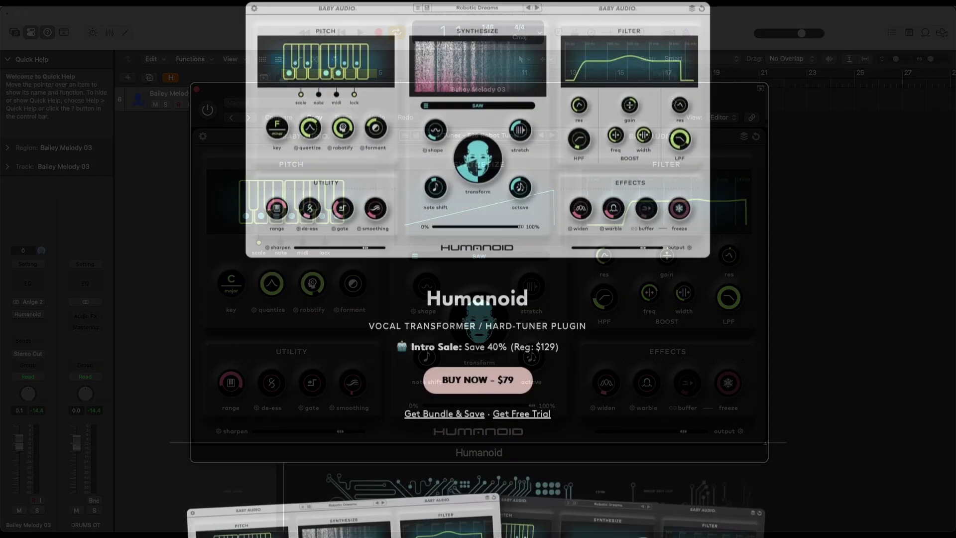
Scroll the Humanoid product page from the price section down through the feature descriptions to the FAQs
scroll(497, 344, "down", 10)
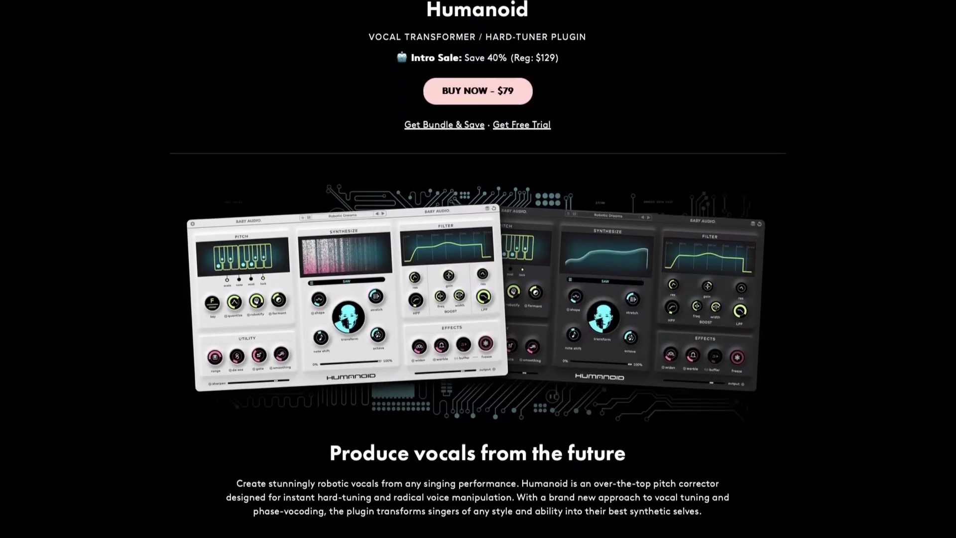
scroll(478, 269, "down", 20)
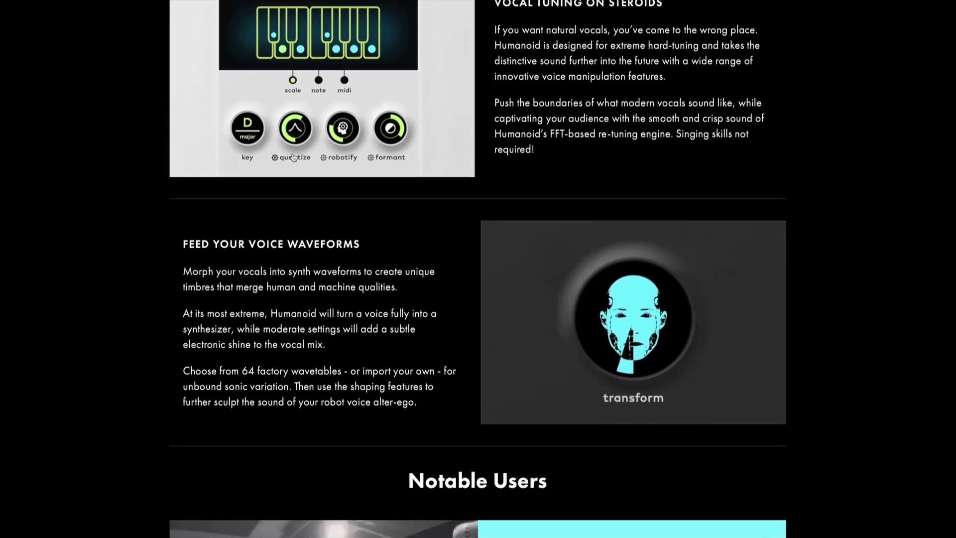
scroll(478, 269, "down", 20)
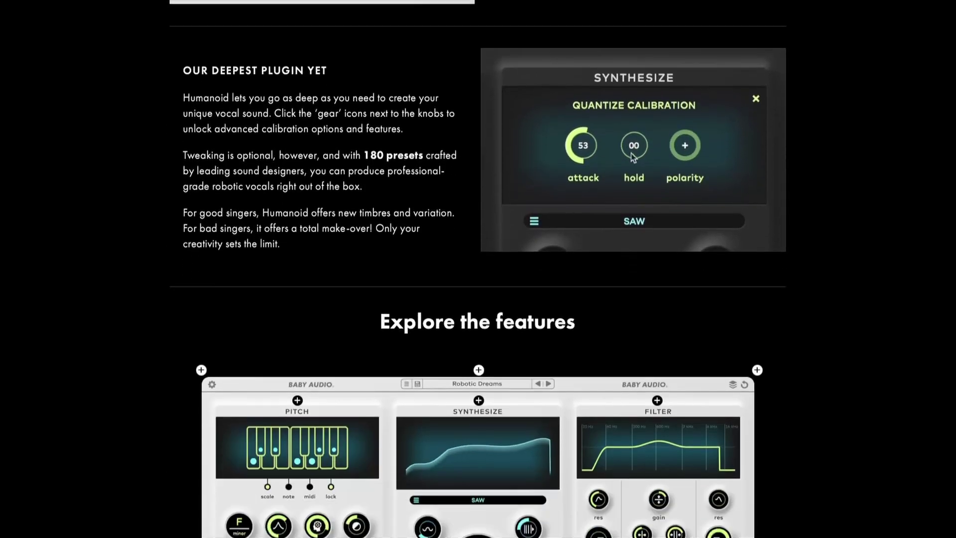
scroll(478, 269, "down", 15)
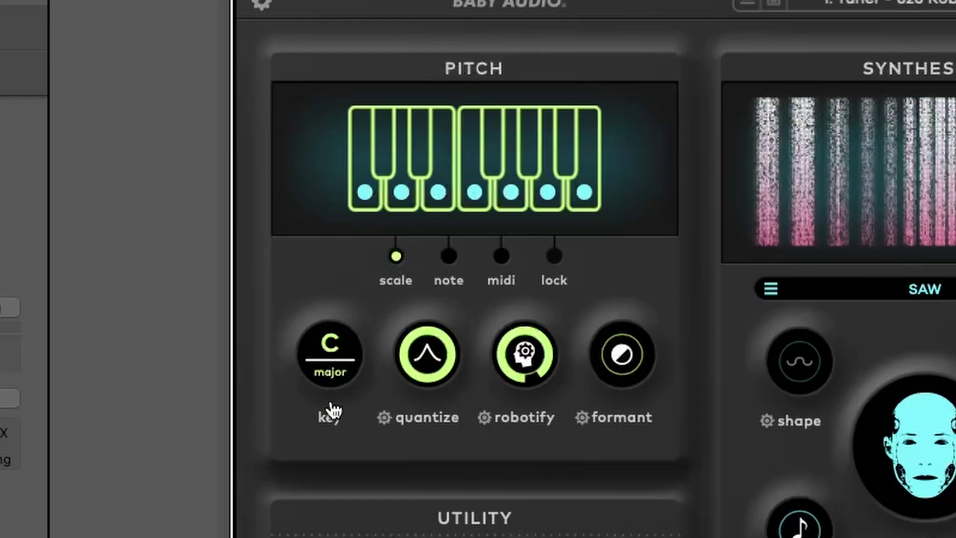
Try key D with three notes removed from the custom scale, then C# major with MIDI-driven correction
left_click(326, 358)
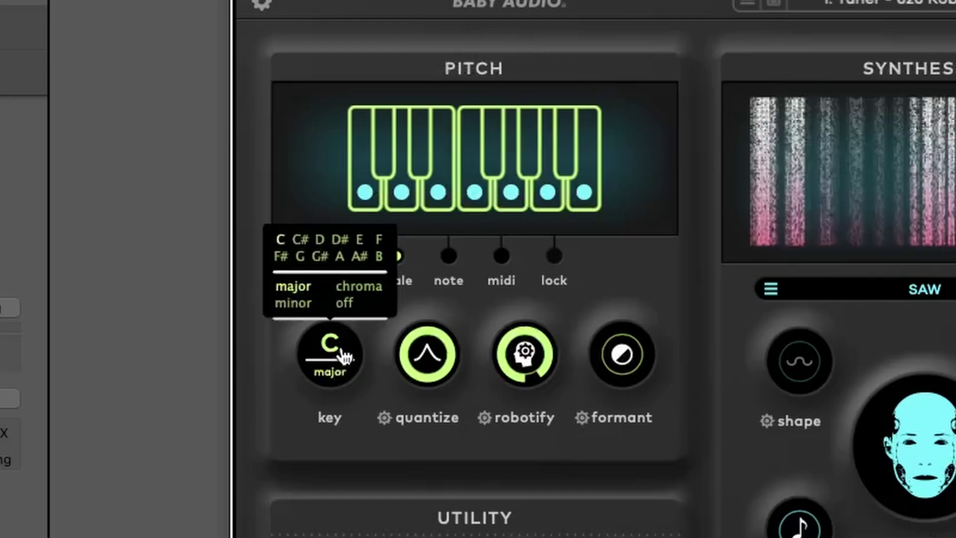
left_click(320, 240)
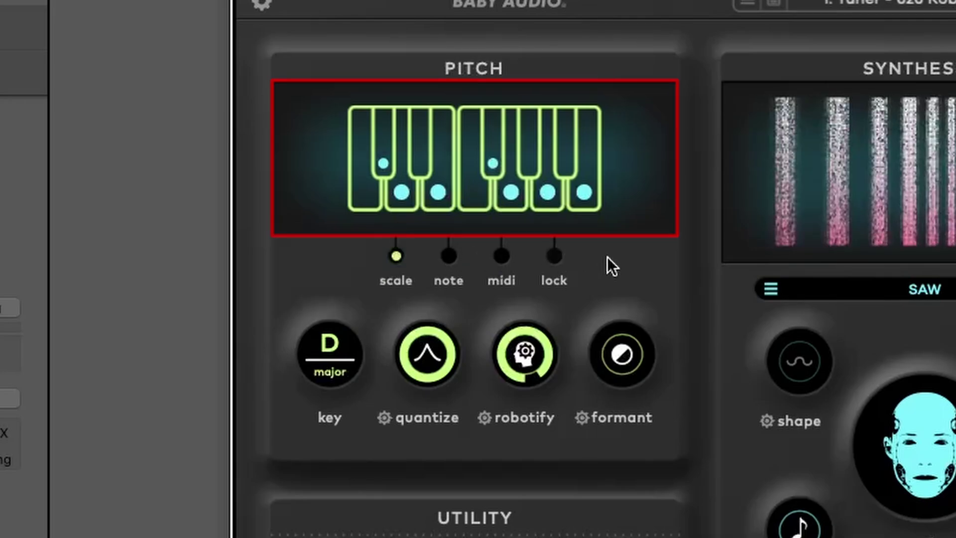
left_click(489, 163)
left_click(507, 200)
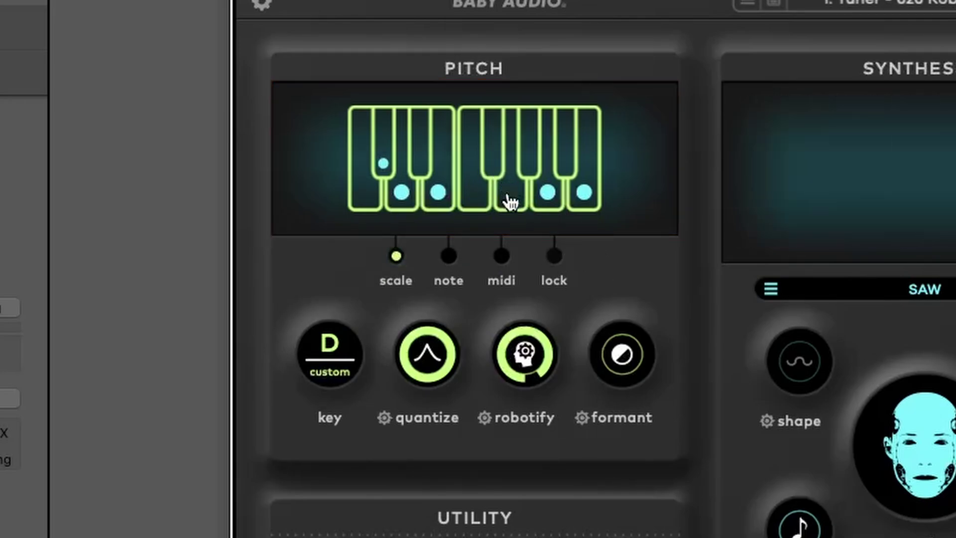
left_click(546, 202)
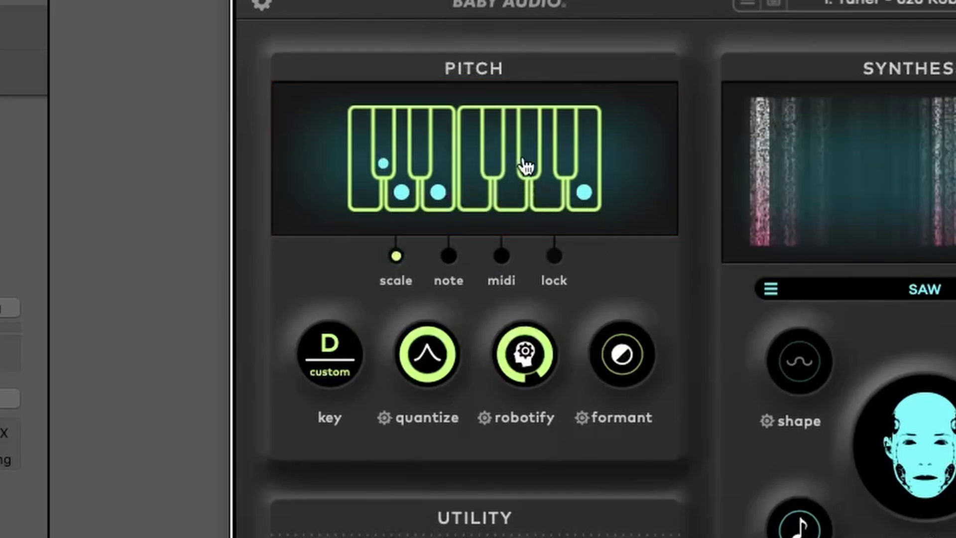
left_click(331, 346)
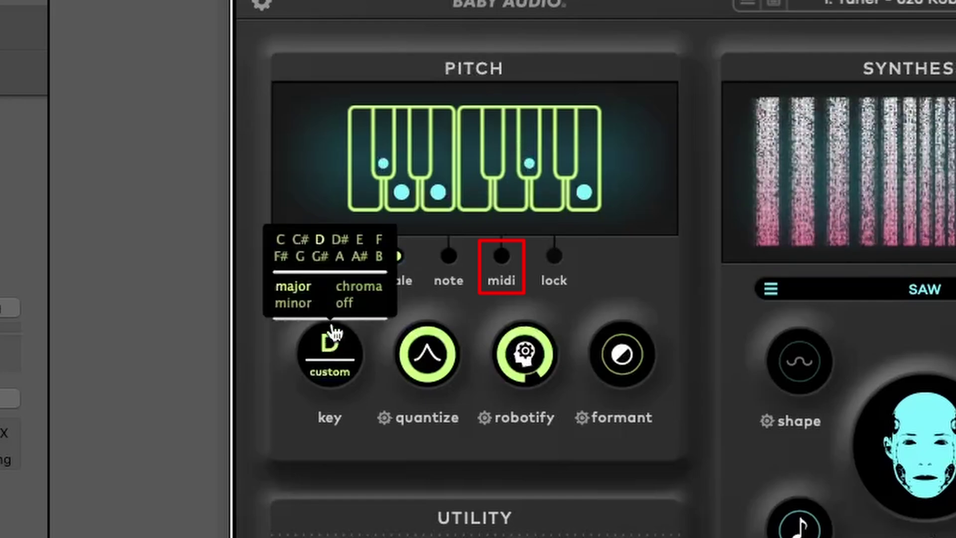
left_click(301, 239)
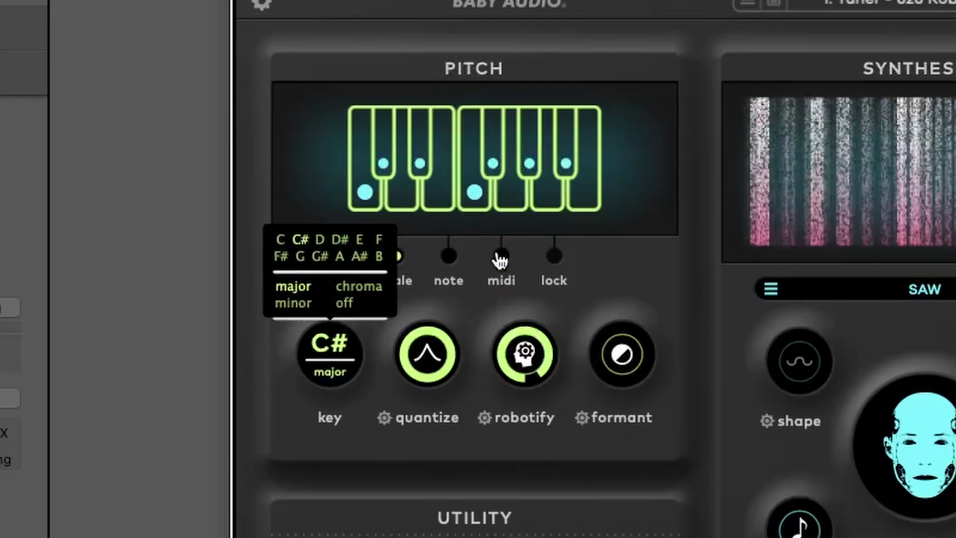
left_click(501, 257)
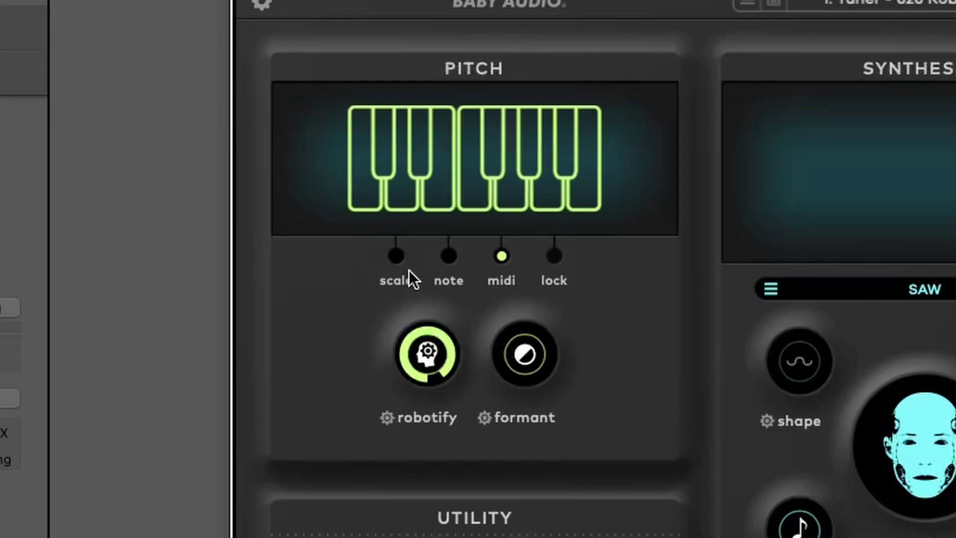
Return to scale mode, set the key to C major, and lower quantize to 48
left_click(396, 267)
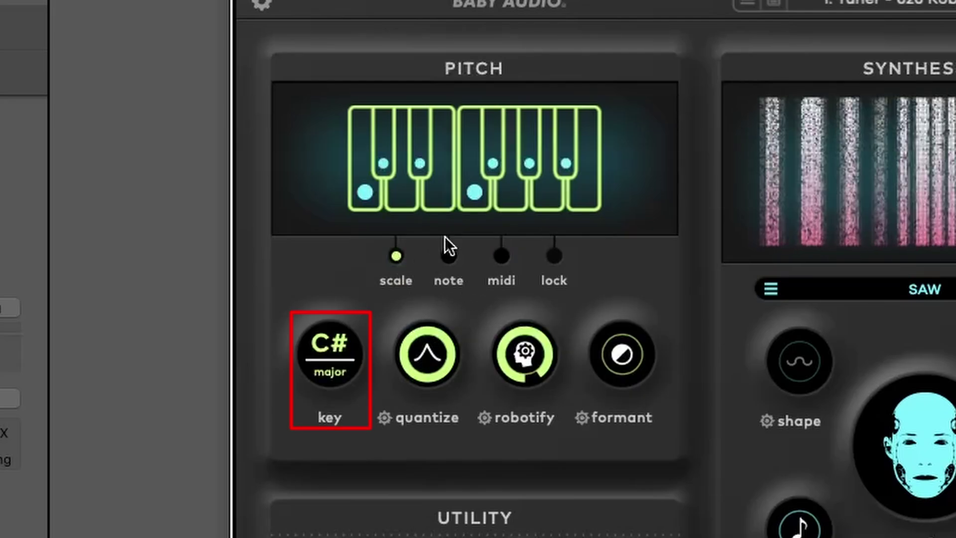
left_click(340, 345)
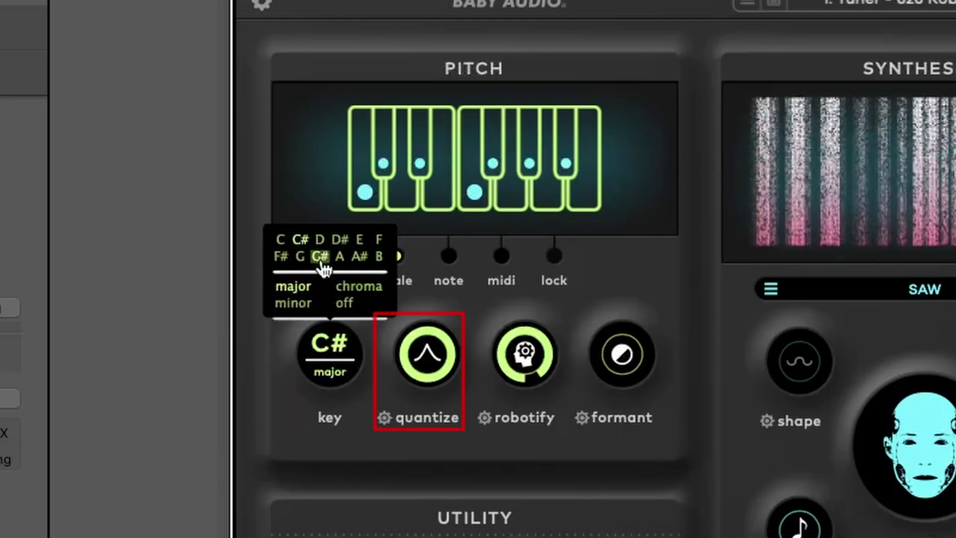
left_click(280, 240)
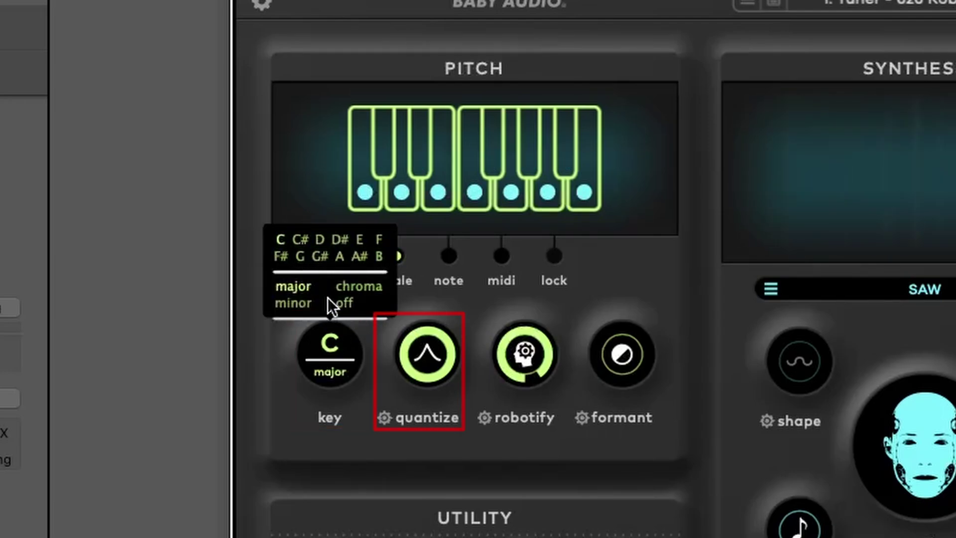
left_click_drag(402, 352, 424, 459)
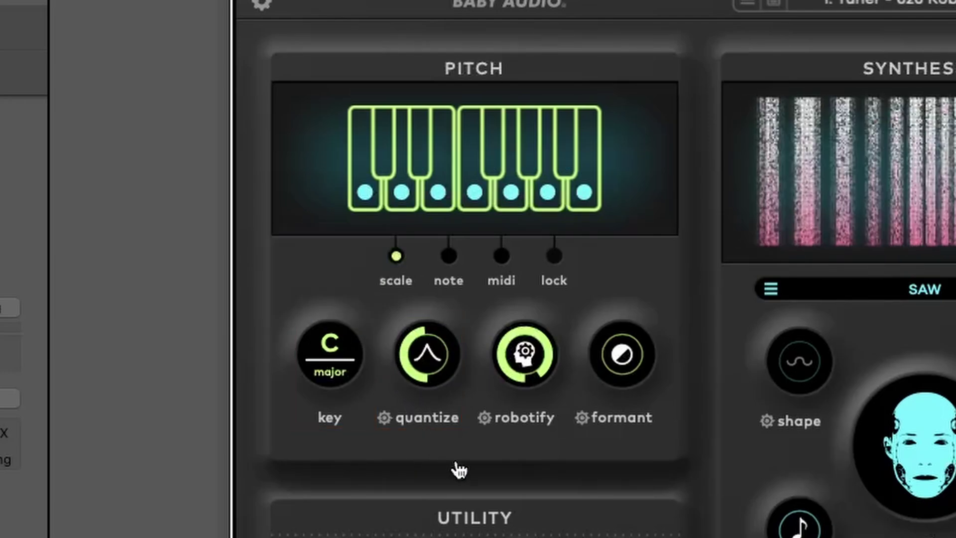
Drag the formant knob up toward +85
mouse_move(438, 387)
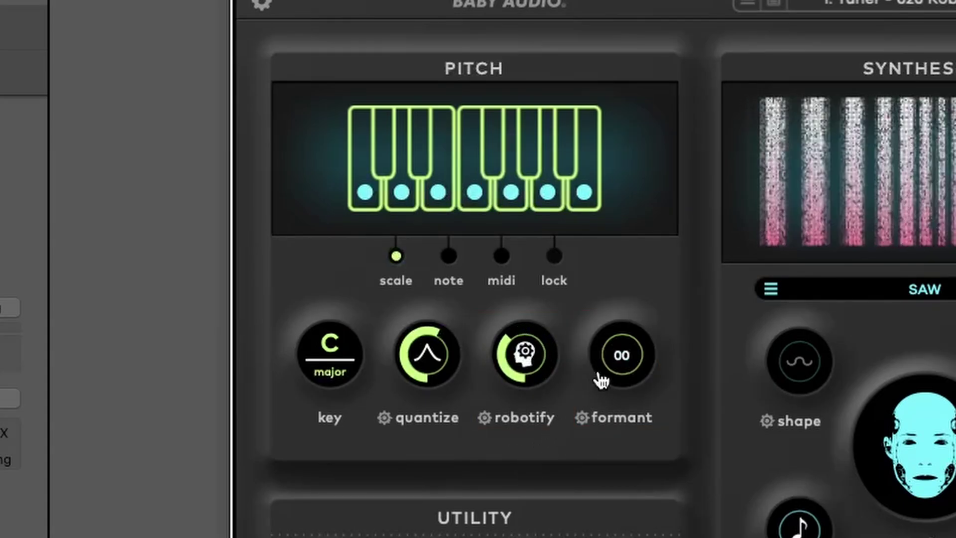
left_click_drag(601, 381, 604, 402)
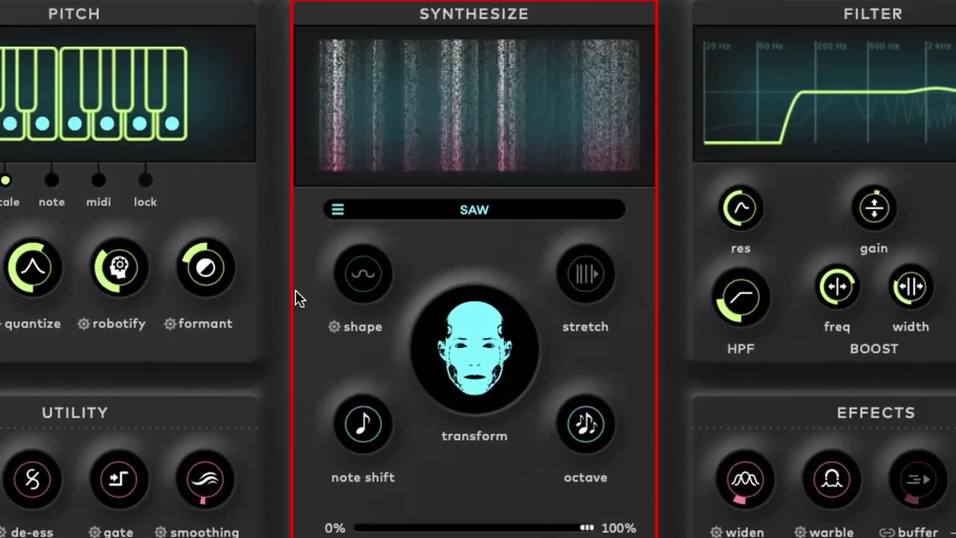
Push transform toward fully robotic, then pull it back to about half
mouse_move(352, 263)
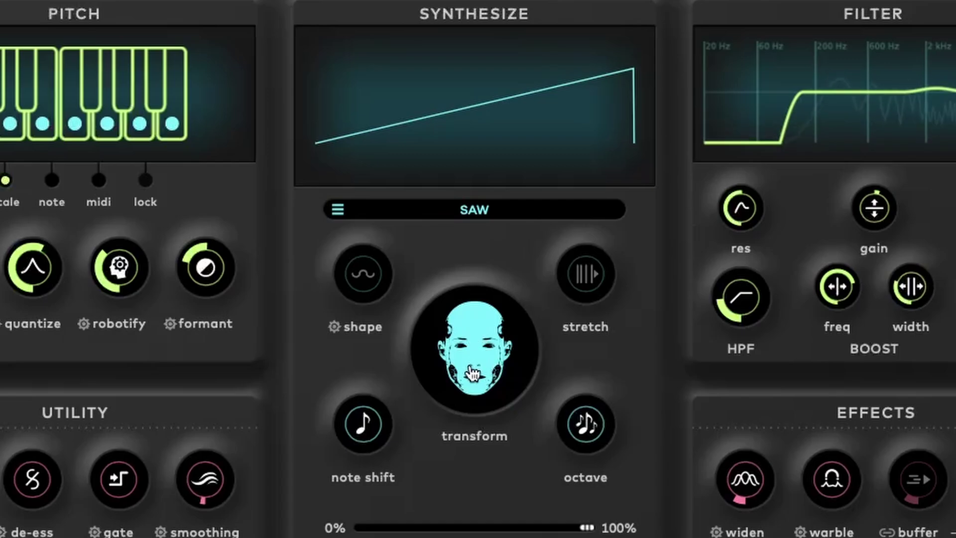
left_click_drag(472, 373, 477, 199)
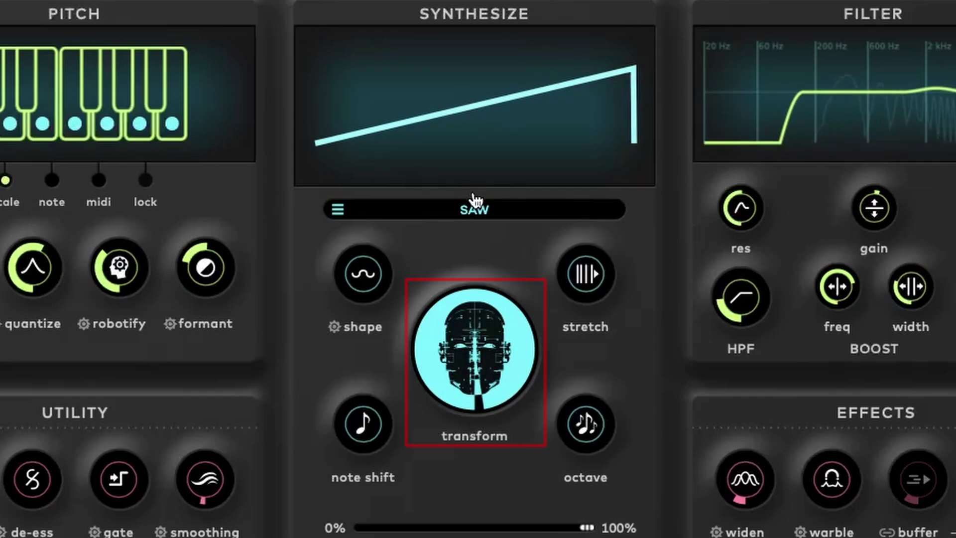
left_click_drag(468, 205, 431, 356)
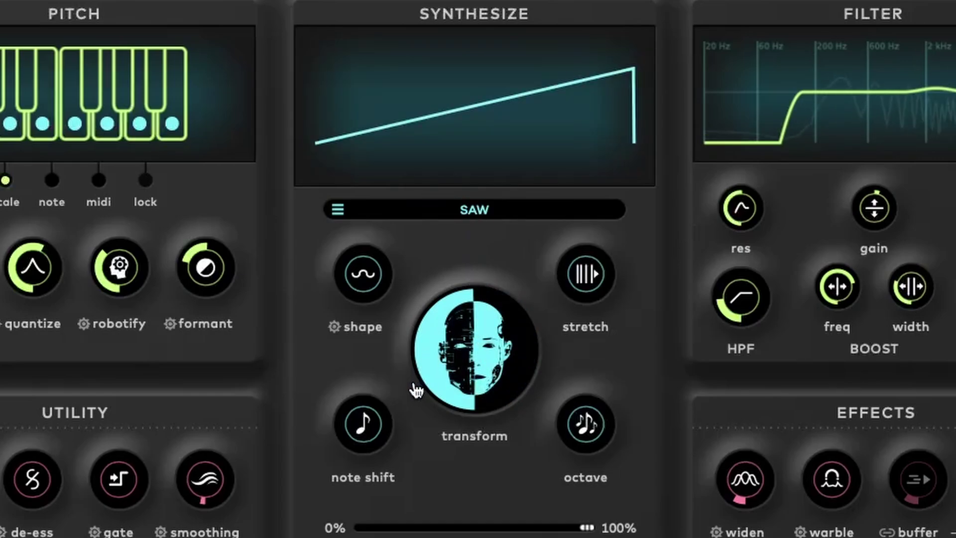
Set note shift to about +11, octave to -46, and the synth mix to 78%/22%
mouse_move(375, 439)
left_click_drag(374, 439, 379, 358)
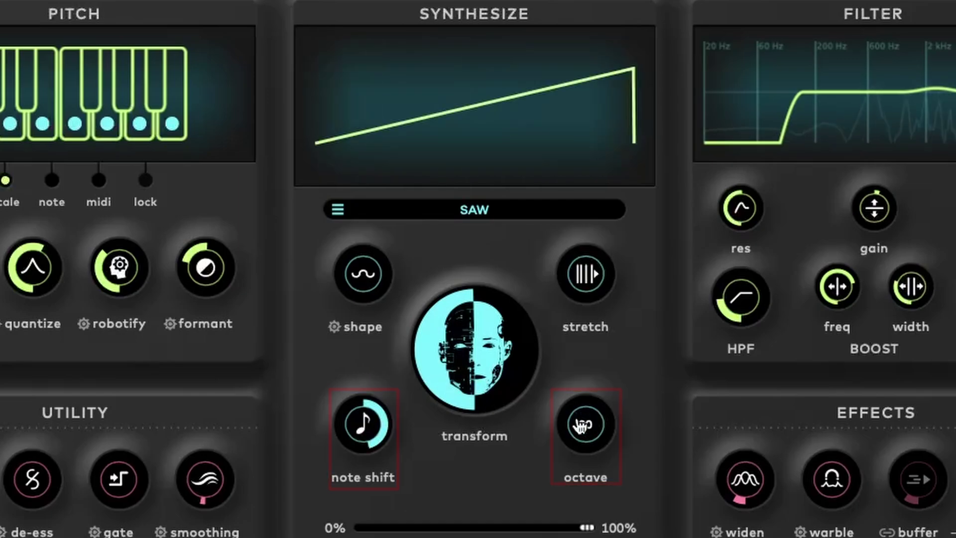
left_click_drag(580, 433, 573, 464)
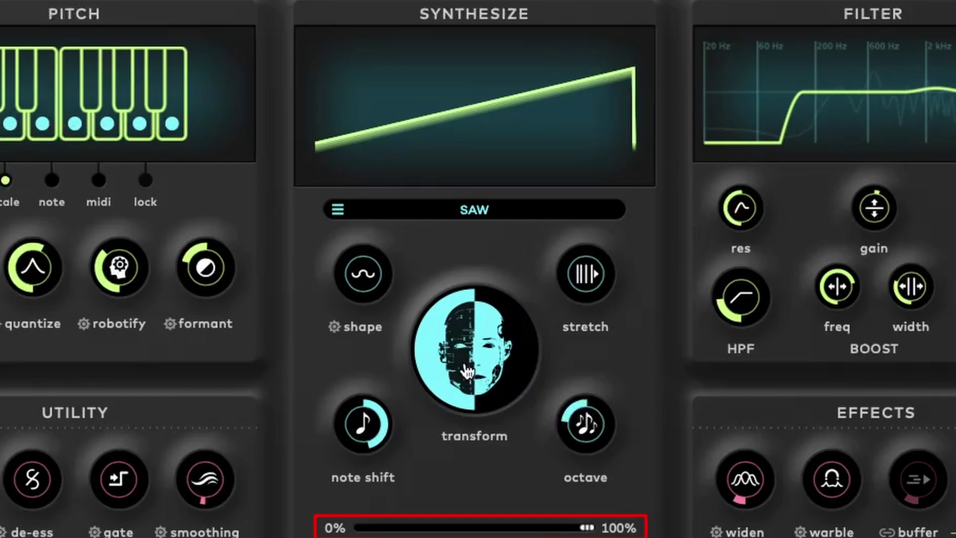
left_click_drag(587, 528, 405, 527)
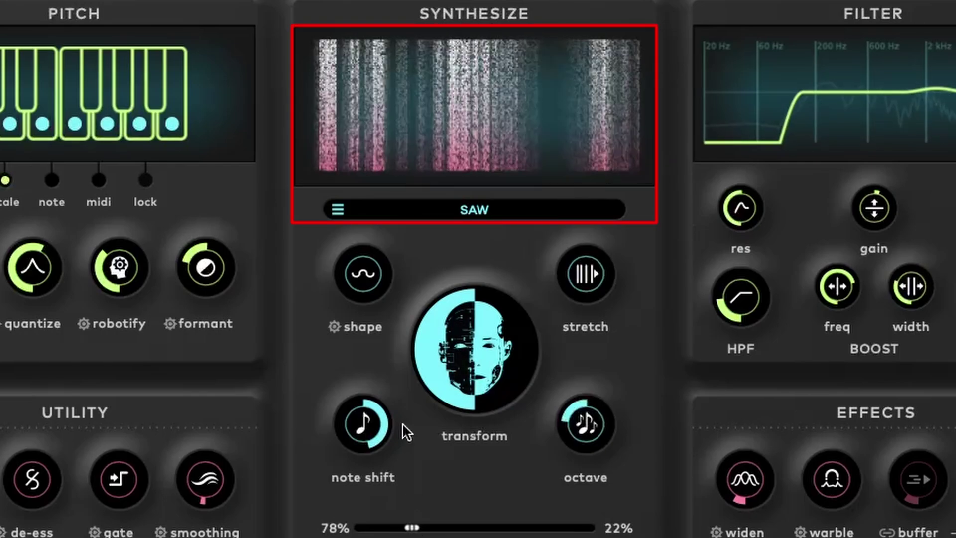
Audition Triangle, Sine and Etherphone, settle on SIN SQR, then raise shape and set stretch to -13
left_click(337, 209)
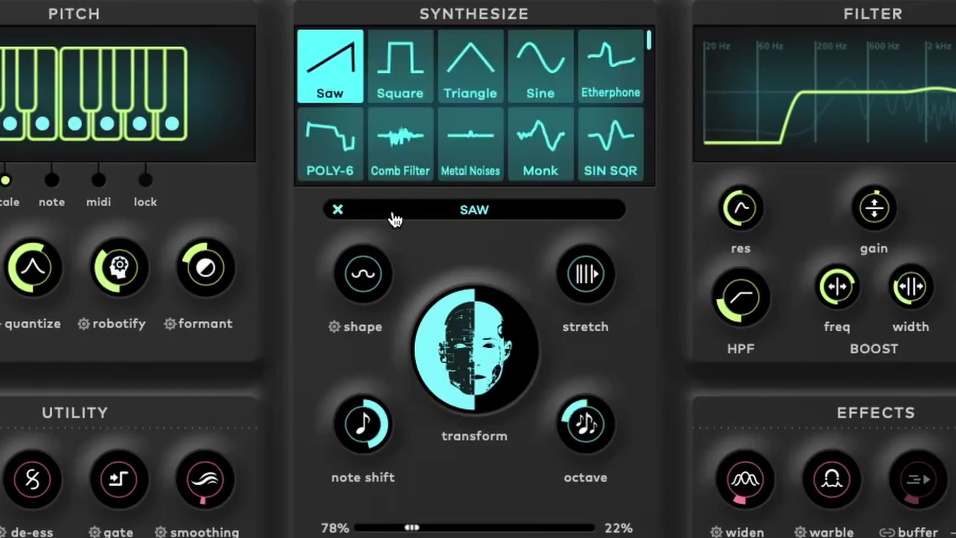
left_click(463, 89)
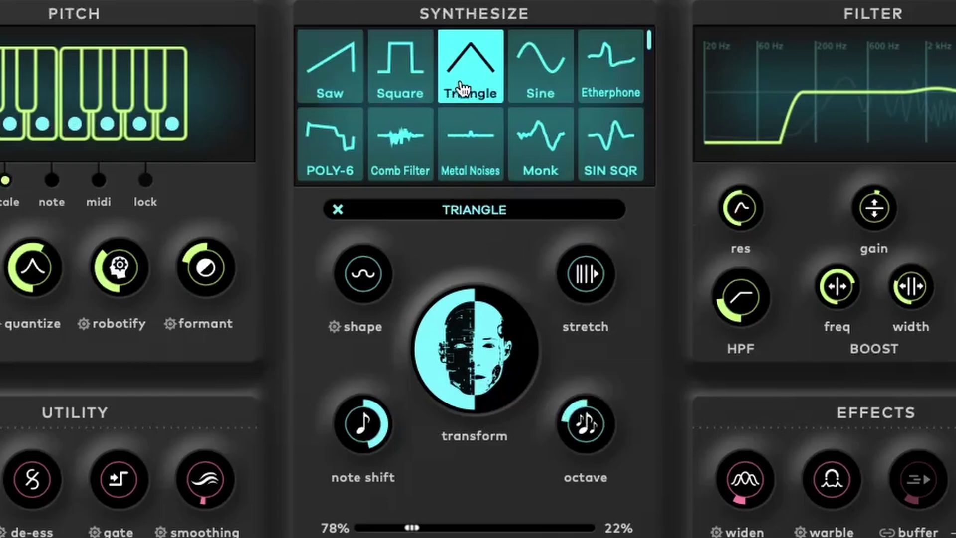
left_click(530, 92)
left_click(610, 96)
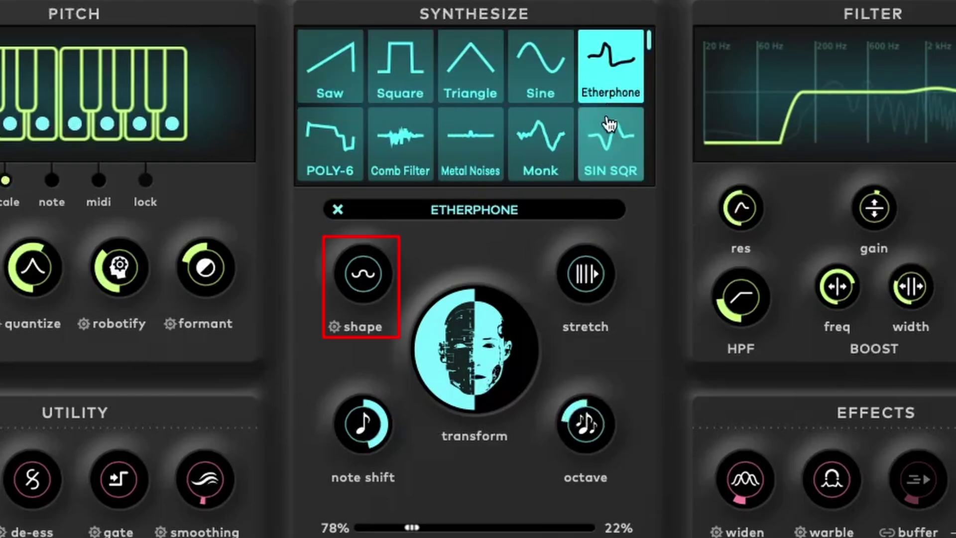
left_click(591, 148)
scroll(550, 167, "down", 1)
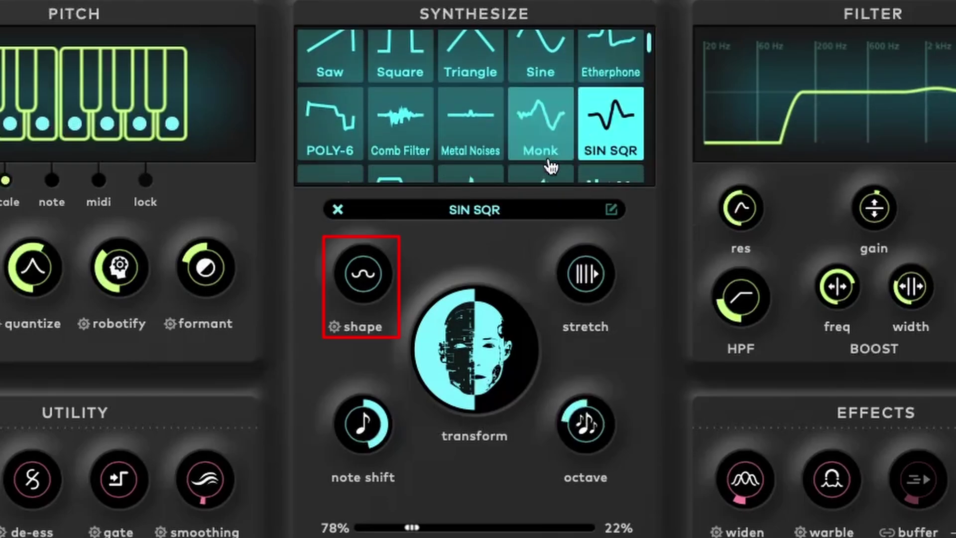
left_click(477, 215)
left_click_drag(358, 288, 365, 204)
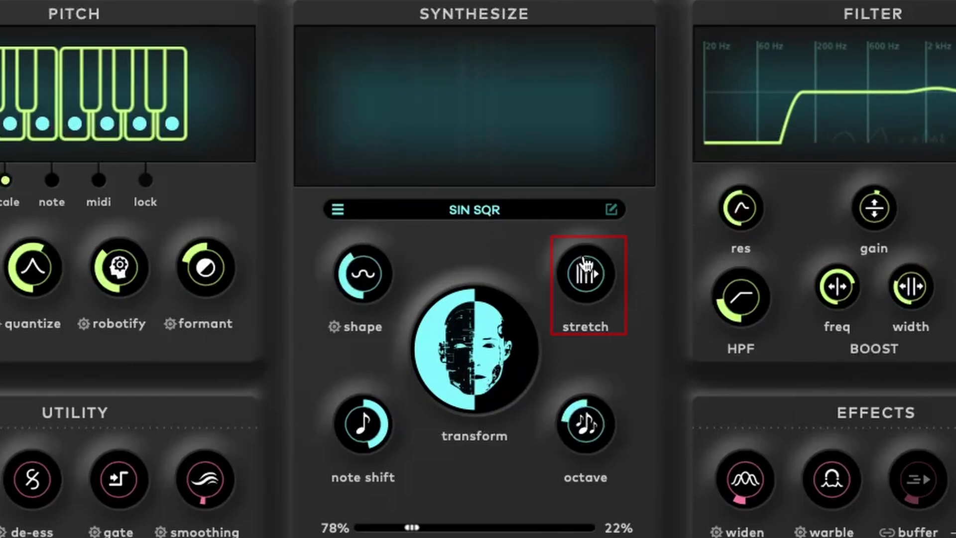
mouse_move(586, 274)
left_mouse_down()
mouse_move(588, 232)
mouse_move(579, 290)
left_mouse_up()
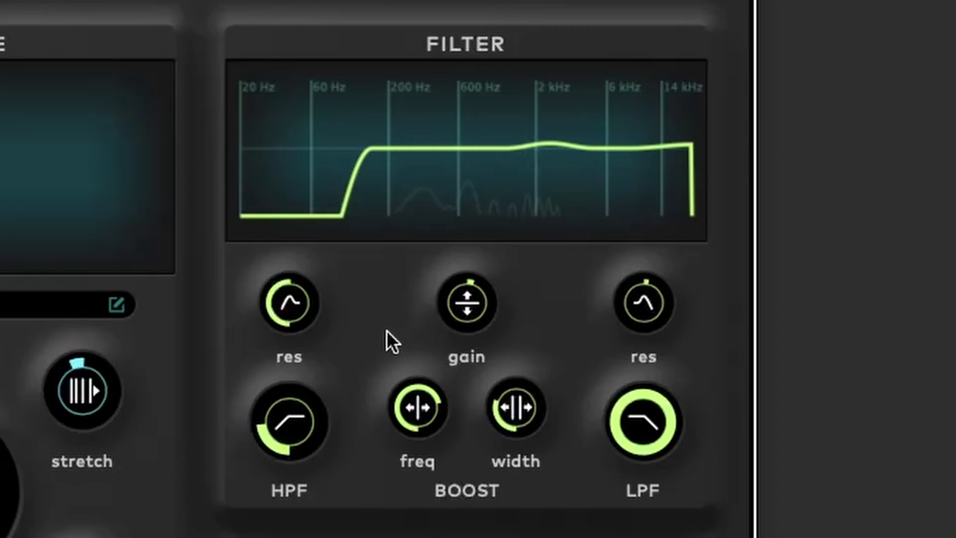
Set the high-pass cutoff to about 61 Hz and the low-pass cutoff to about 3.1 kHz
mouse_move(301, 329)
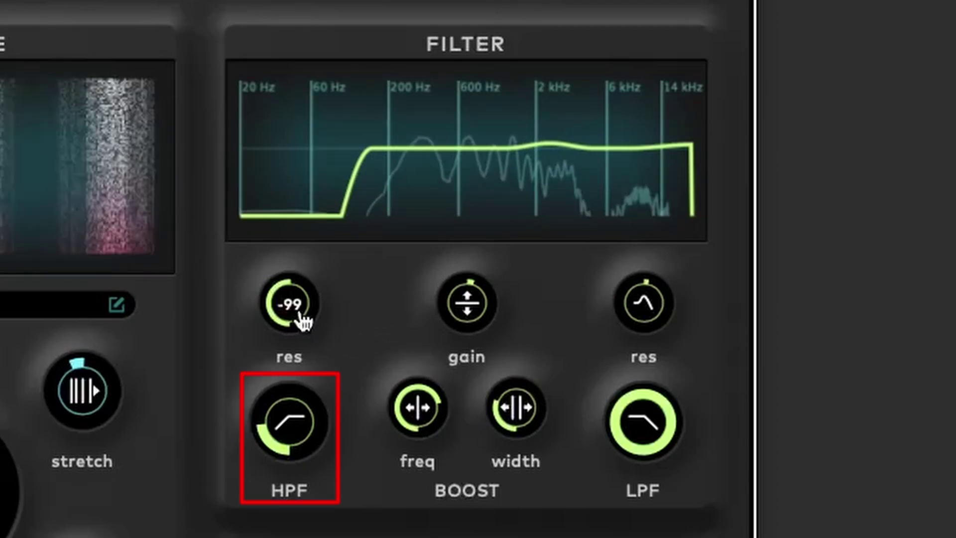
mouse_move(419, 416)
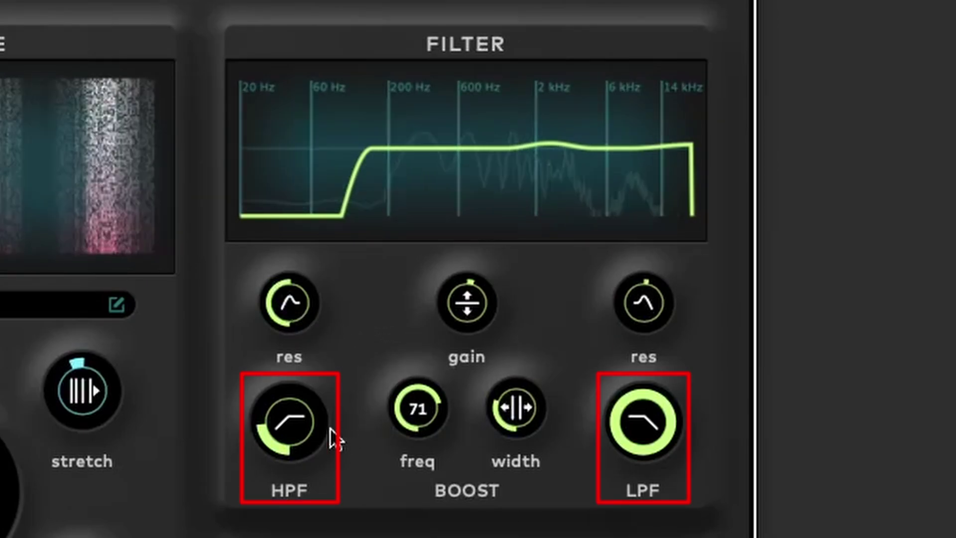
left_click_drag(330, 437, 319, 364)
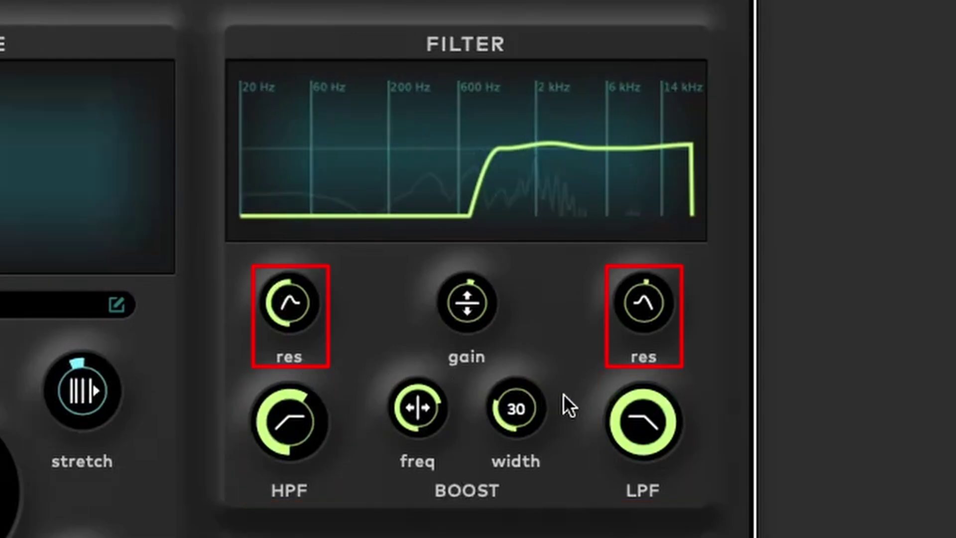
left_click_drag(608, 418, 609, 475)
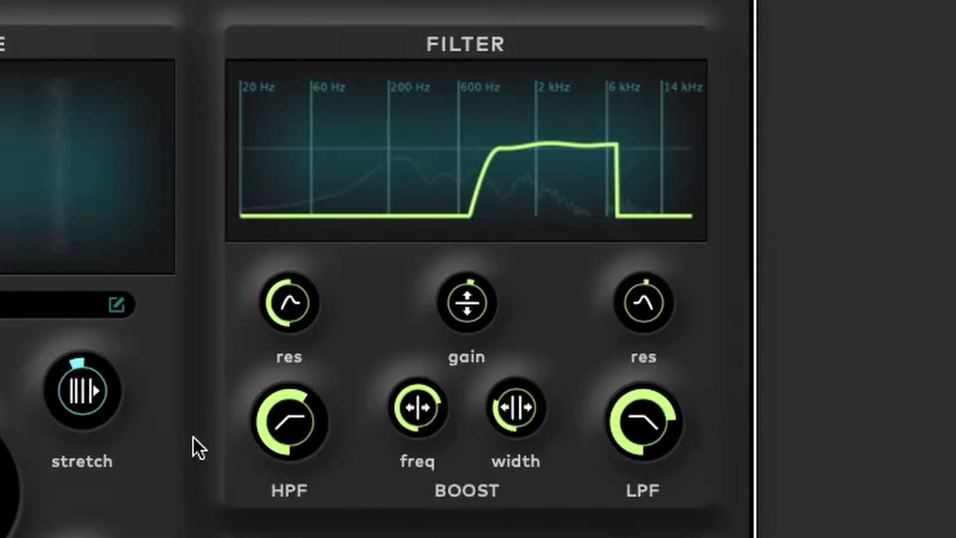
left_click_drag(273, 418, 248, 513)
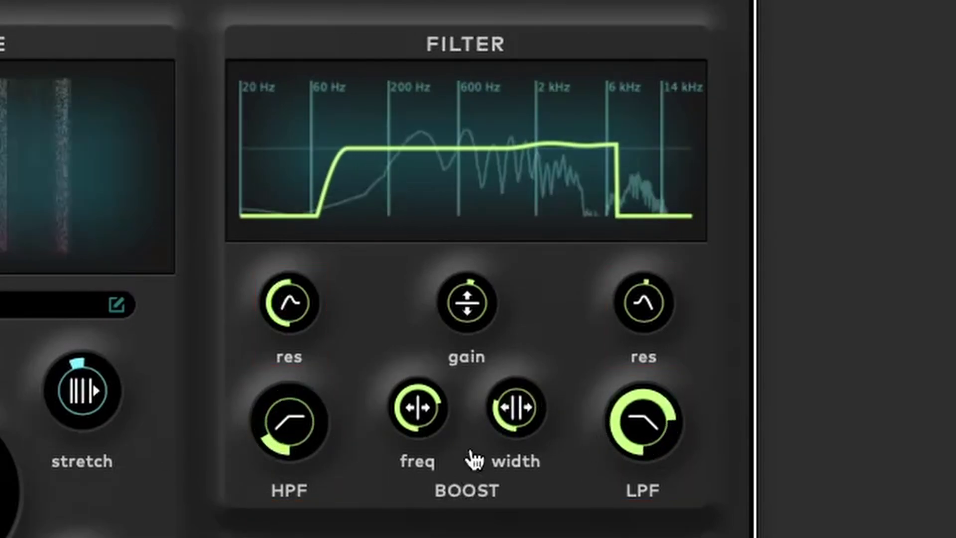
left_click_drag(630, 414, 632, 446)
Add resonance at the high-pass edge and flatten the low-pass resonance
mouse_move(287, 315)
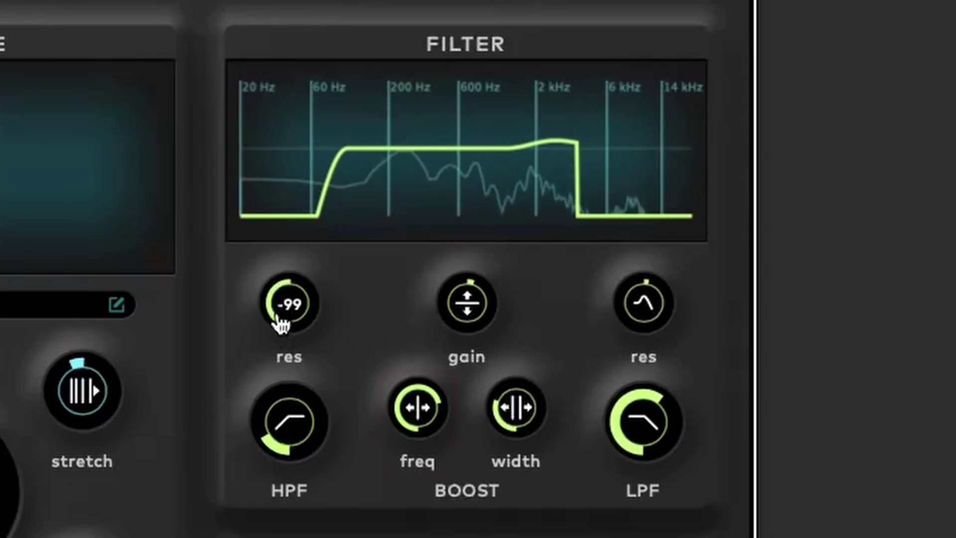
left_click_drag(282, 325, 284, 271)
mouse_move(633, 312)
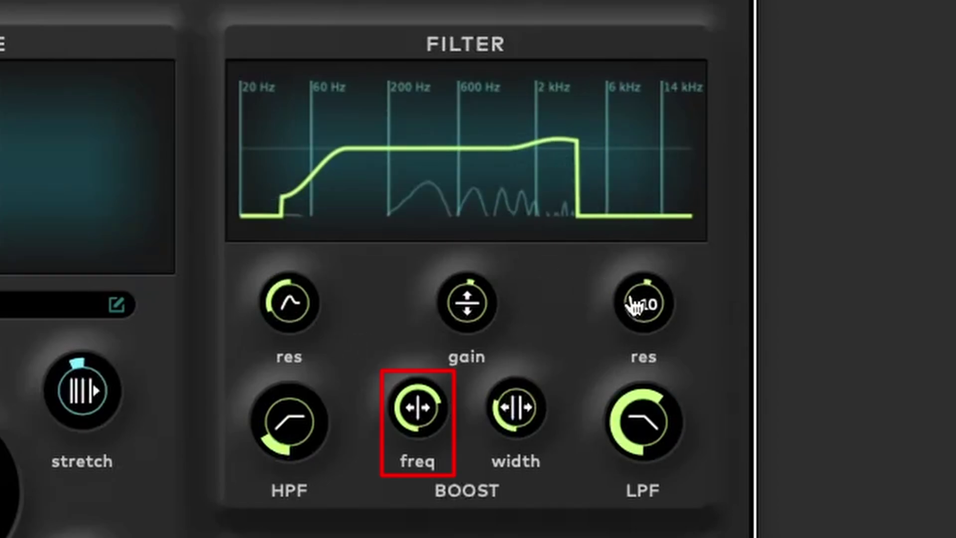
left_click_drag(632, 306, 627, 341)
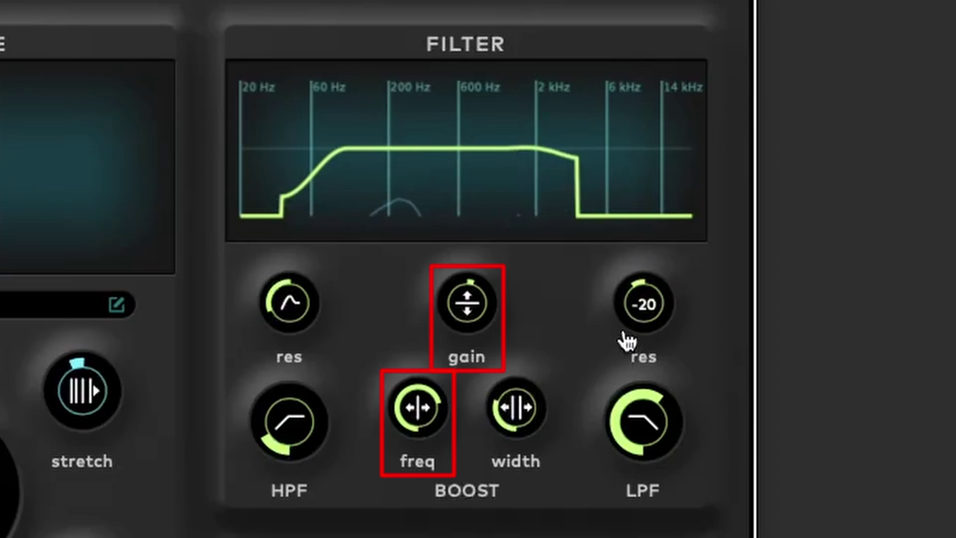
Raise boost gain to +62, widen the boost, and move it down to about 293 Hz
left_click_drag(463, 292, 479, 276)
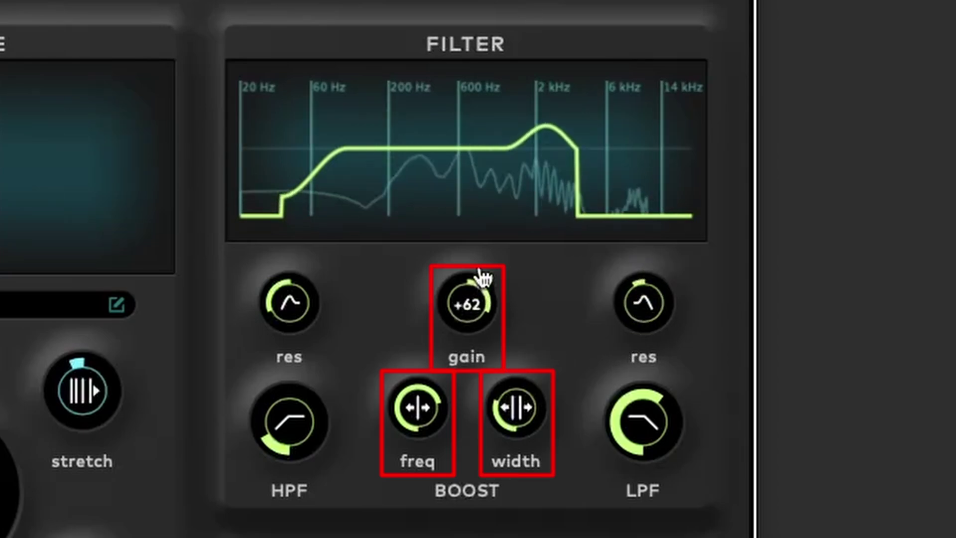
mouse_move(516, 413)
left_mouse_down()
mouse_move(519, 373)
mouse_move(553, 331)
left_mouse_up()
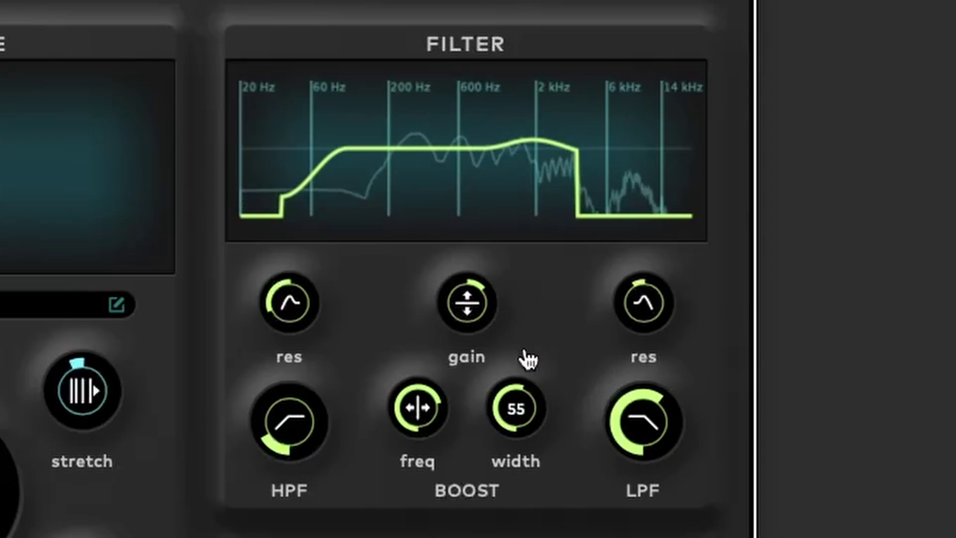
mouse_move(437, 397)
left_click_drag(417, 412, 415, 502)
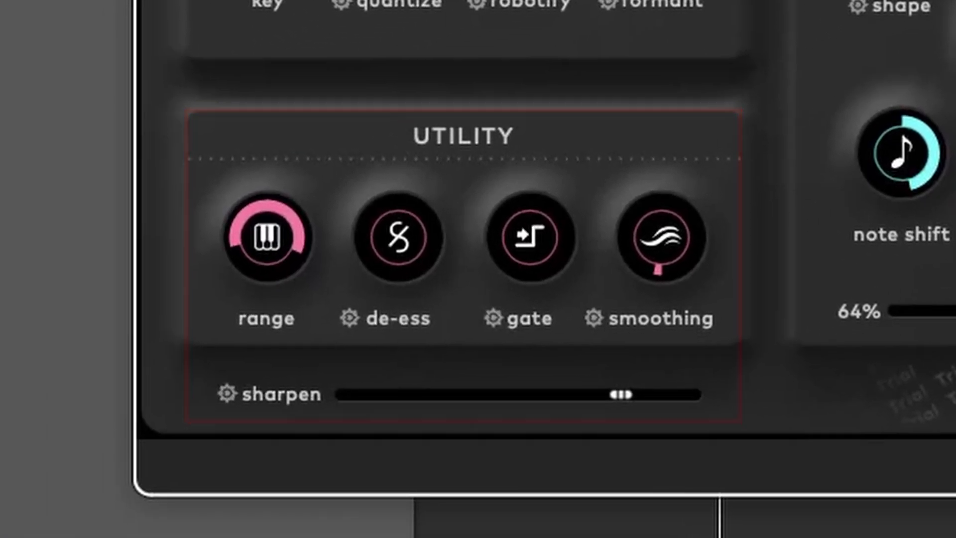
Adjust the pitch range, lowering its bottom note to B2
mouse_move(284, 232)
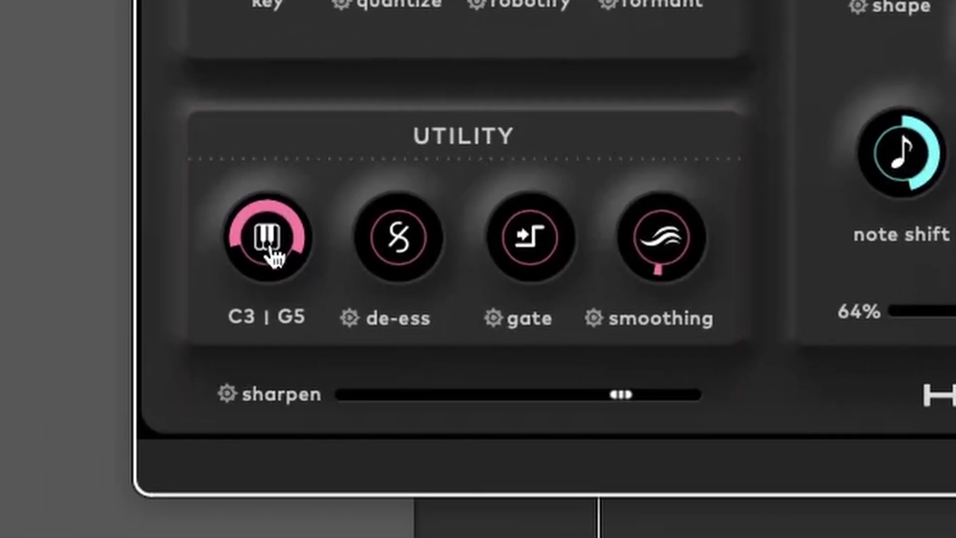
left_click_drag(271, 255, 267, 321)
mouse_move(249, 259)
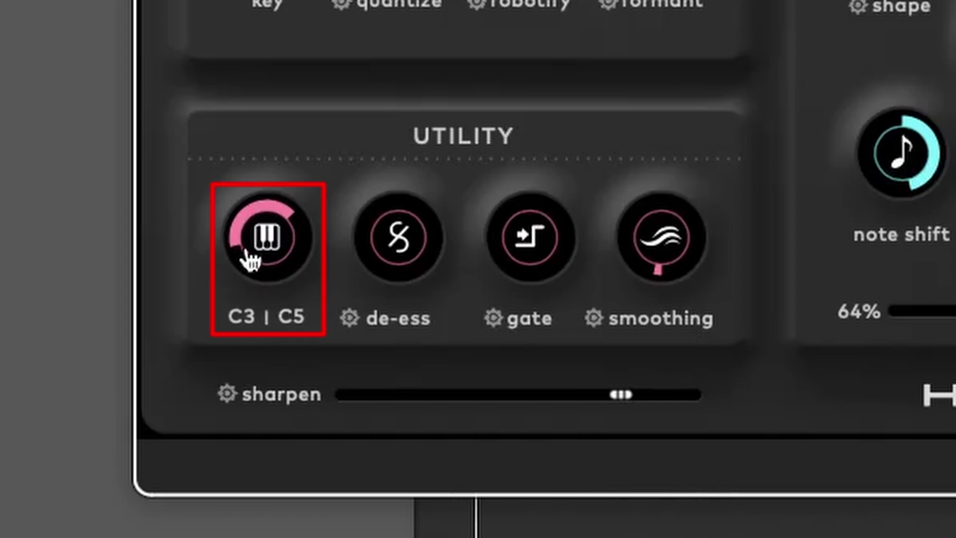
left_click_drag(249, 259, 268, 231)
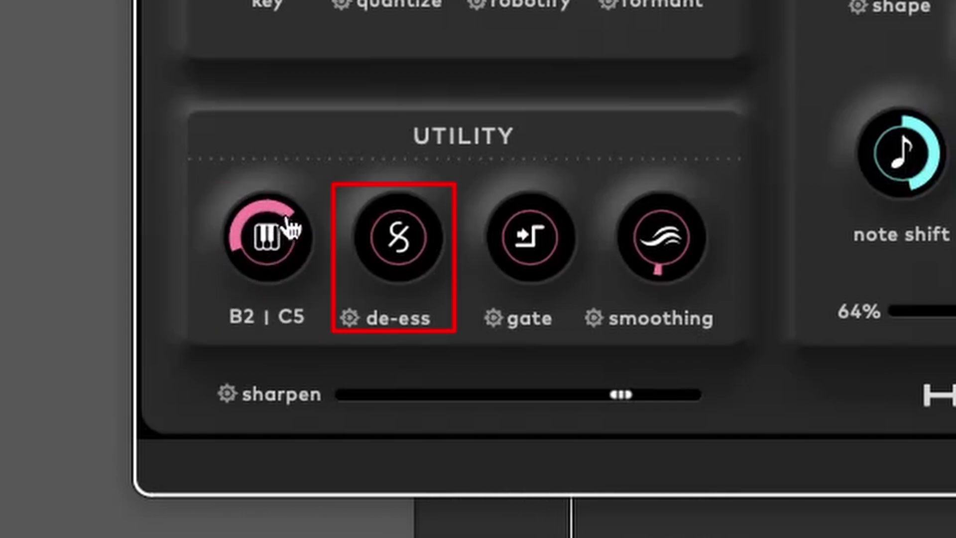
Set de-ess to 43, gate to 42, smoothing to about 50, and reduce sharpening substantially
left_click_drag(378, 239, 398, 122)
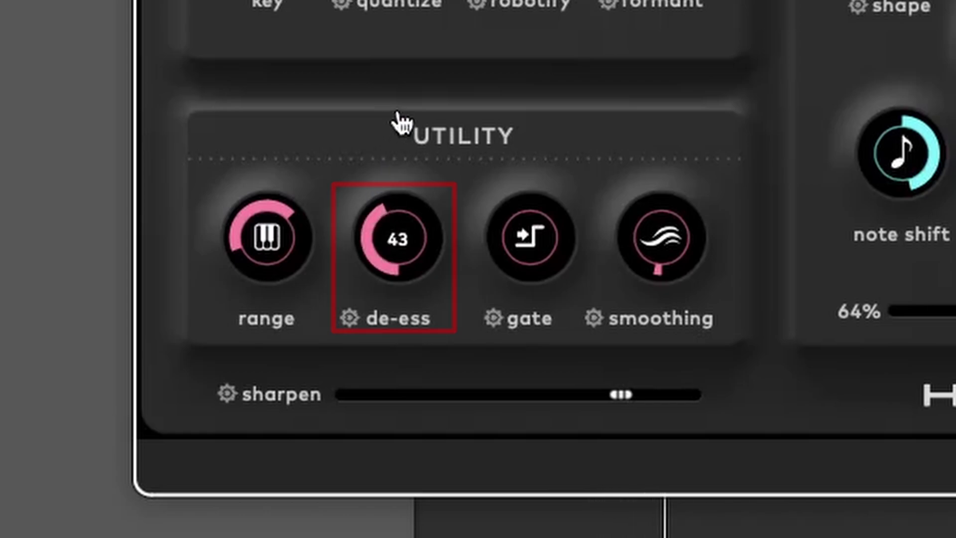
mouse_move(524, 237)
left_mouse_down()
mouse_move(523, 188)
mouse_move(545, 126)
mouse_move(506, 284)
left_mouse_up()
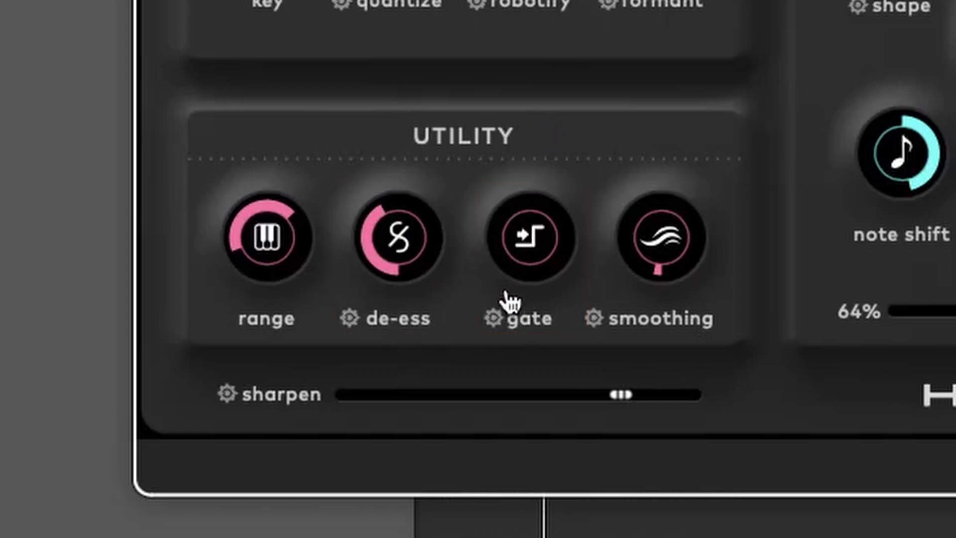
mouse_move(631, 264)
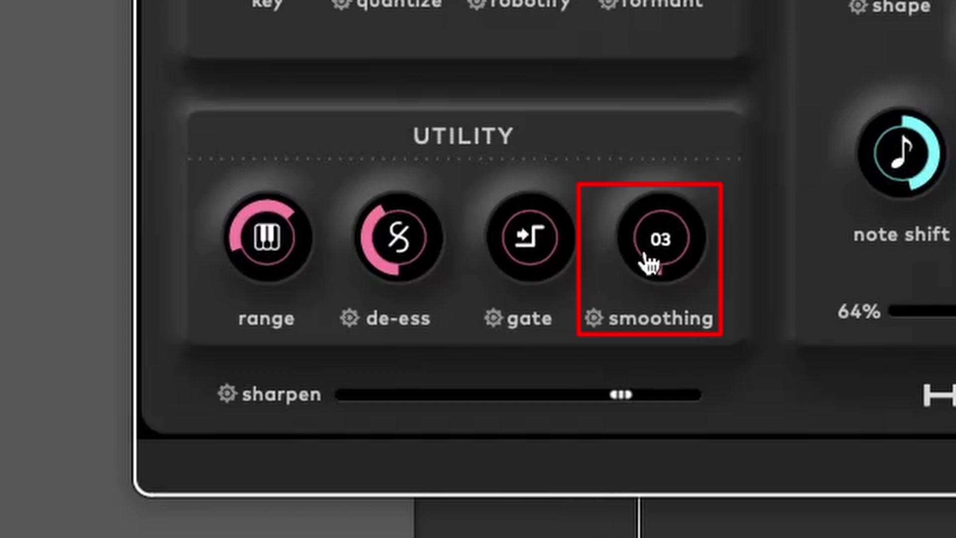
left_click_drag(649, 264, 641, 137)
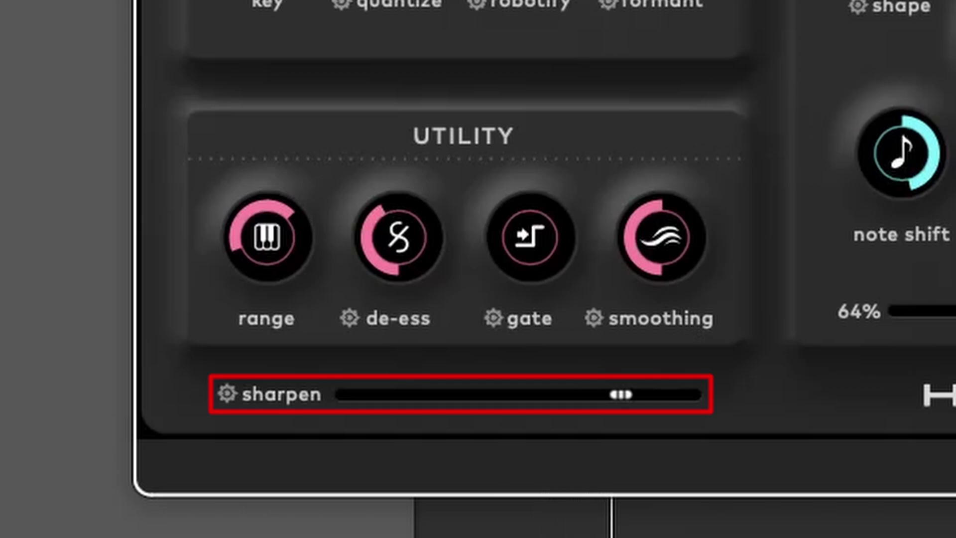
left_click_drag(636, 404, 734, 412)
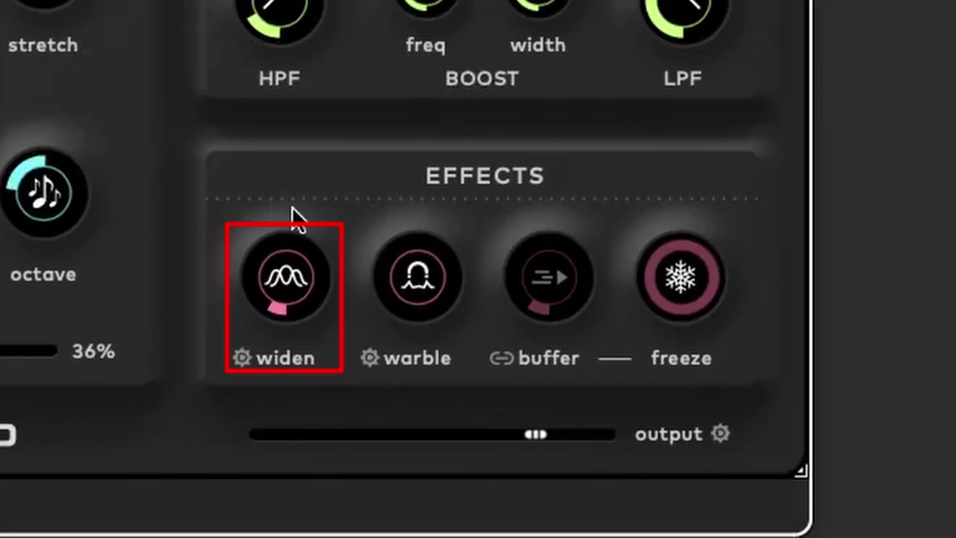
Raise stereo widening to about 64 and switch on the freeze effect
mouse_move(319, 274)
mouse_move(302, 292)
left_mouse_down()
mouse_move(294, 207)
mouse_move(307, 174)
left_mouse_up()
mouse_move(291, 249)
left_mouse_down()
mouse_move(284, 231)
mouse_move(293, 223)
left_mouse_up()
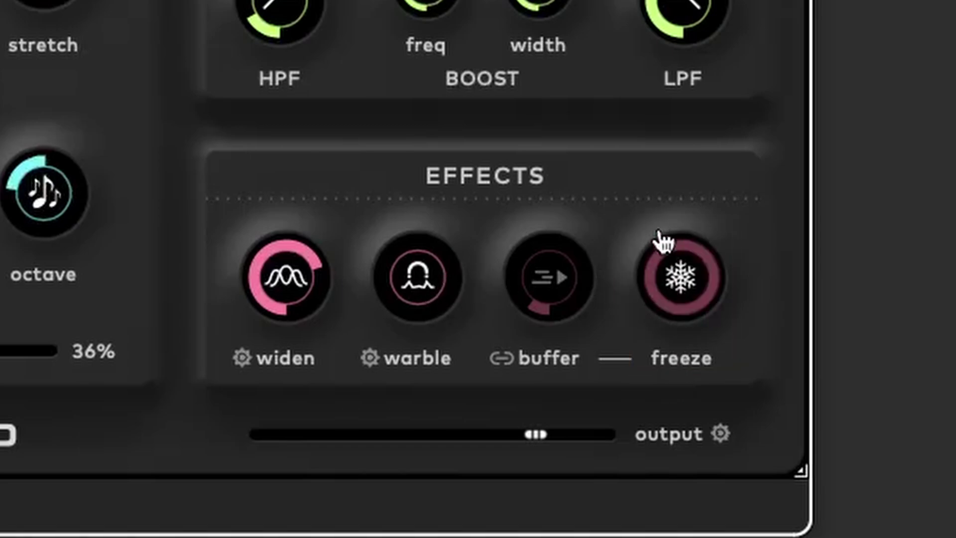
left_click(665, 263)
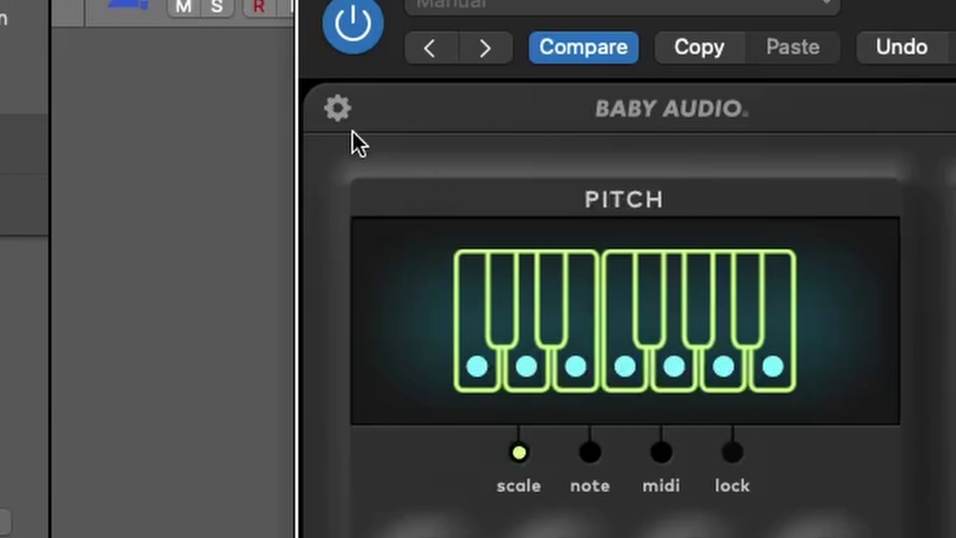
left_click(339, 110)
left_click(489, 223)
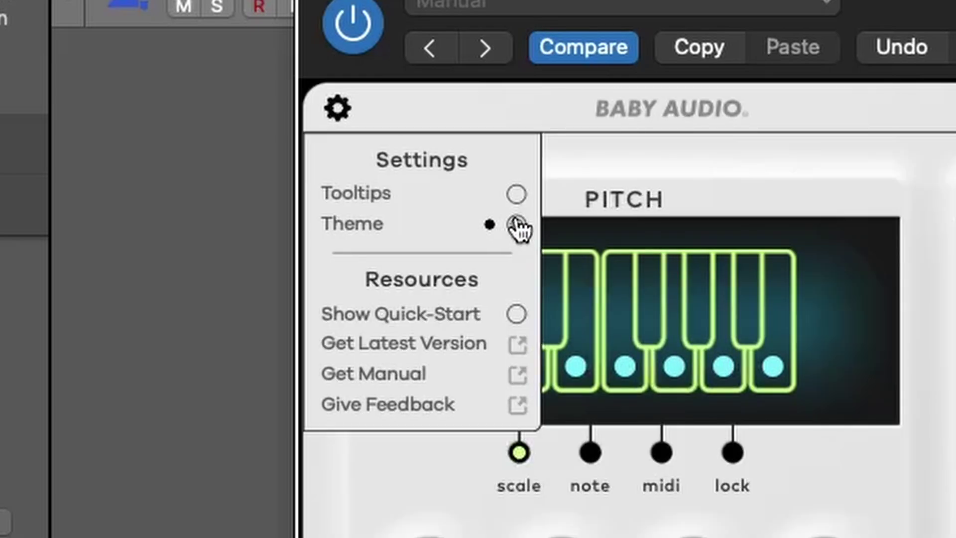
left_click(516, 225)
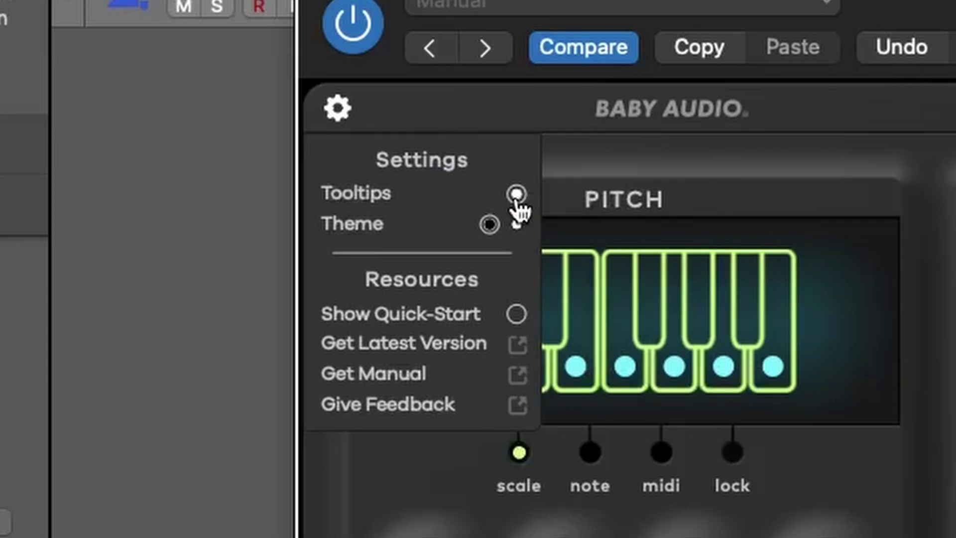
left_click(653, 125)
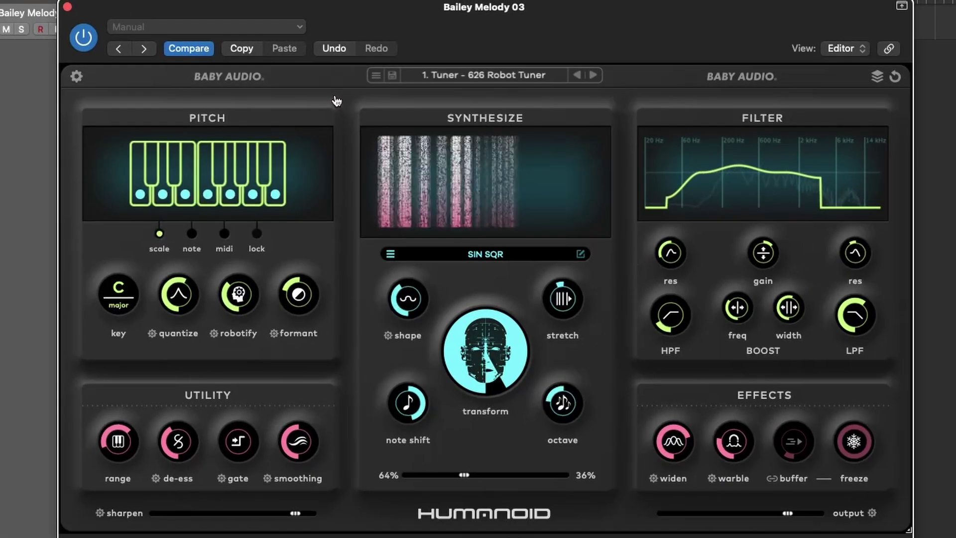
Audition Automaton, Building An Android, Cartoon Youth, Chery, Chipmunk 2000 and Enchantress, then step to Feeling Younger
left_click(447, 75)
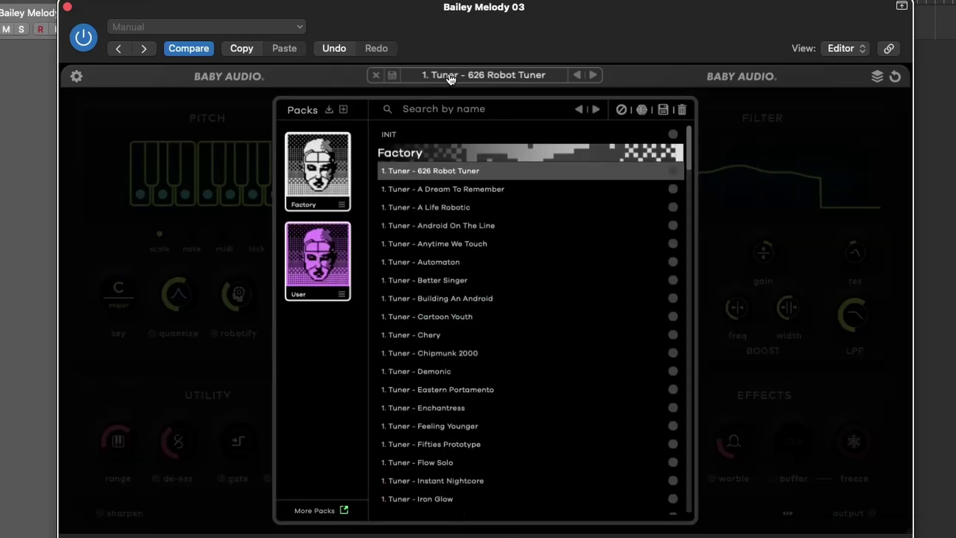
left_click(528, 270)
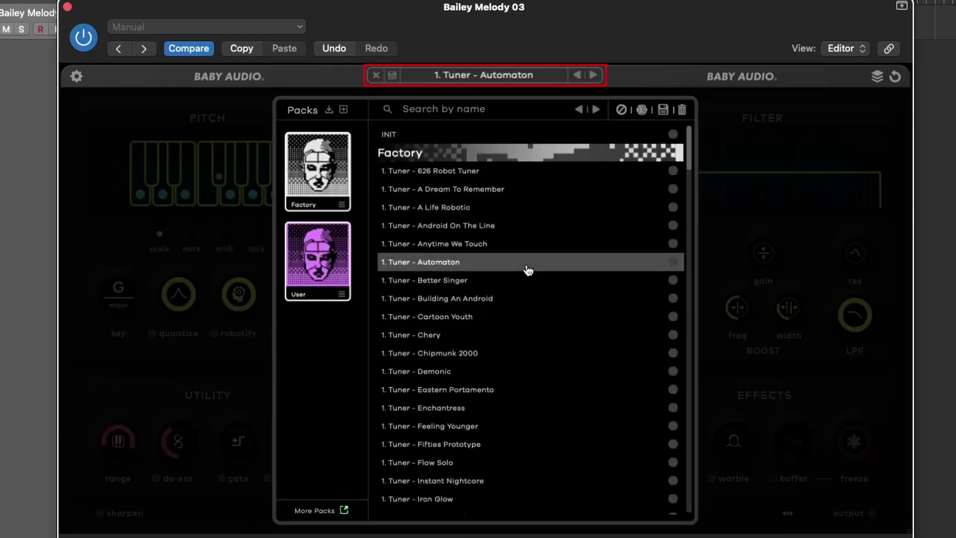
left_click(530, 308)
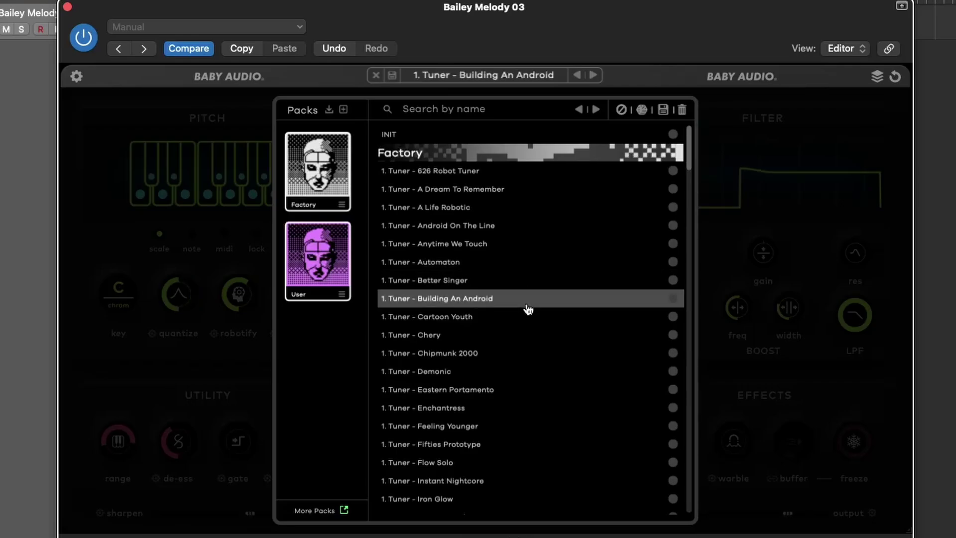
left_click(528, 323)
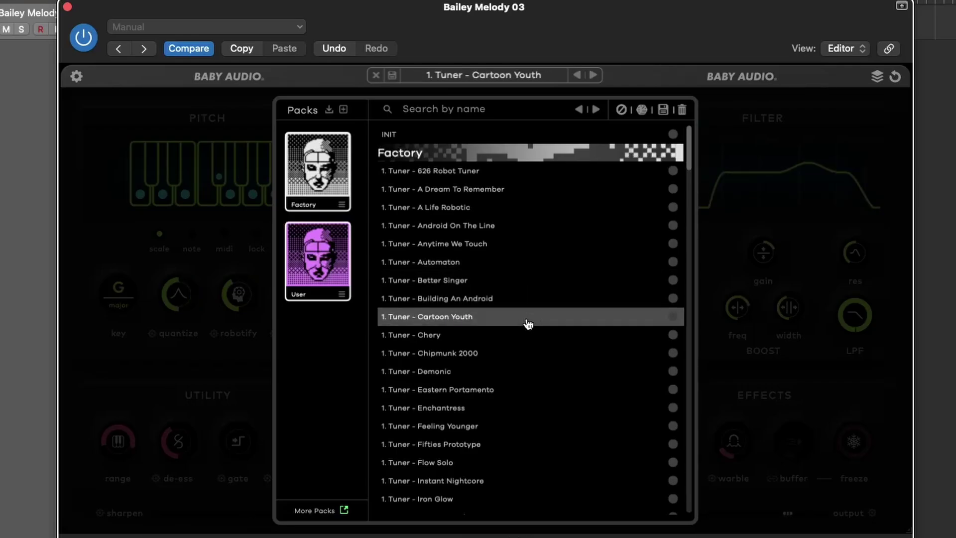
left_click(527, 340)
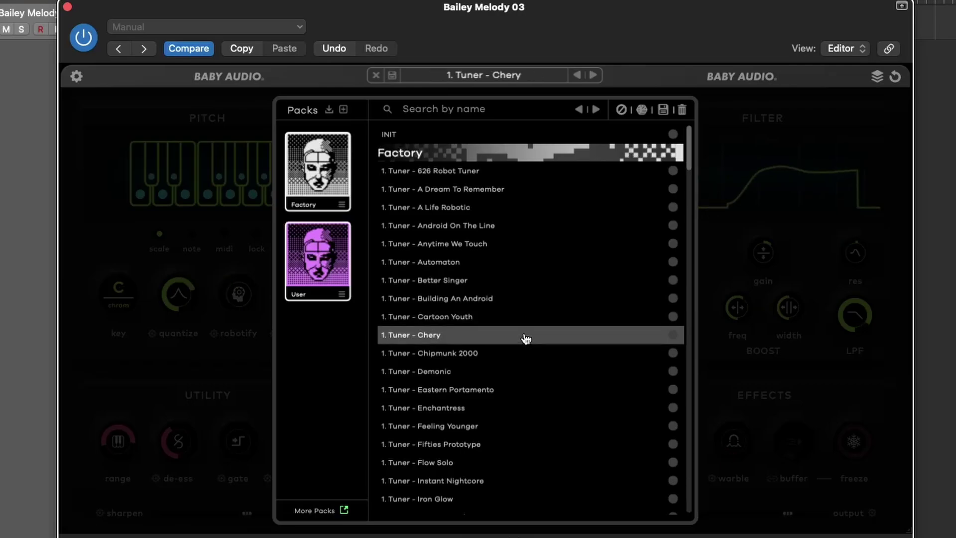
left_click(527, 356)
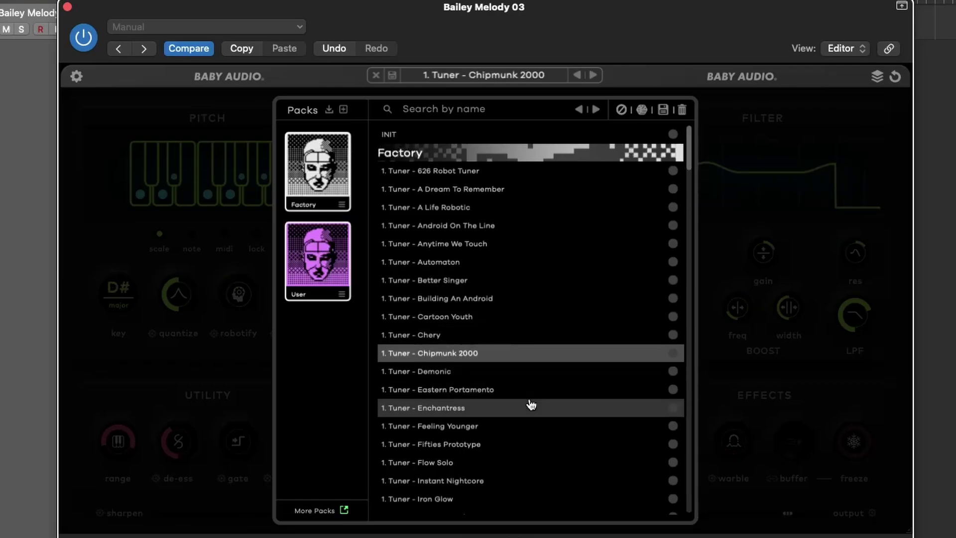
left_click(533, 419)
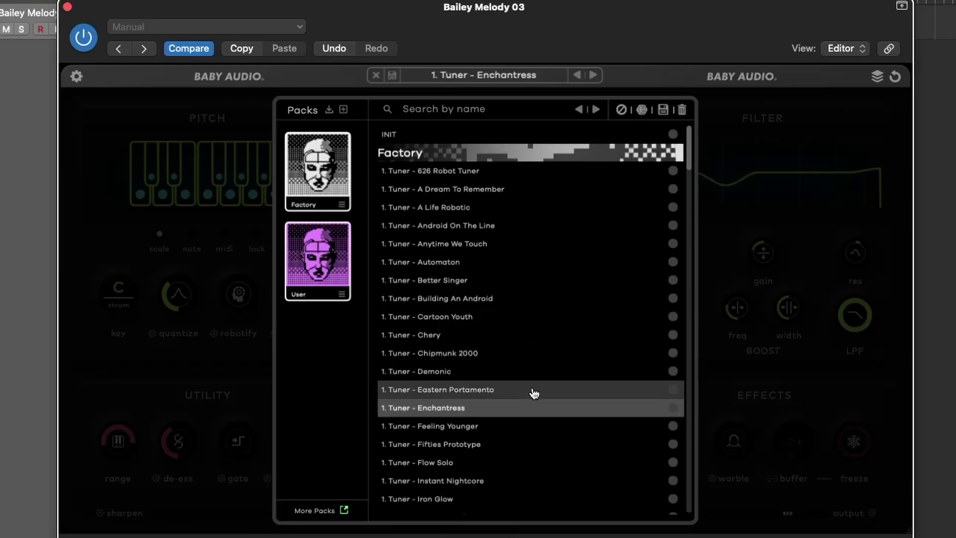
left_click(243, 133)
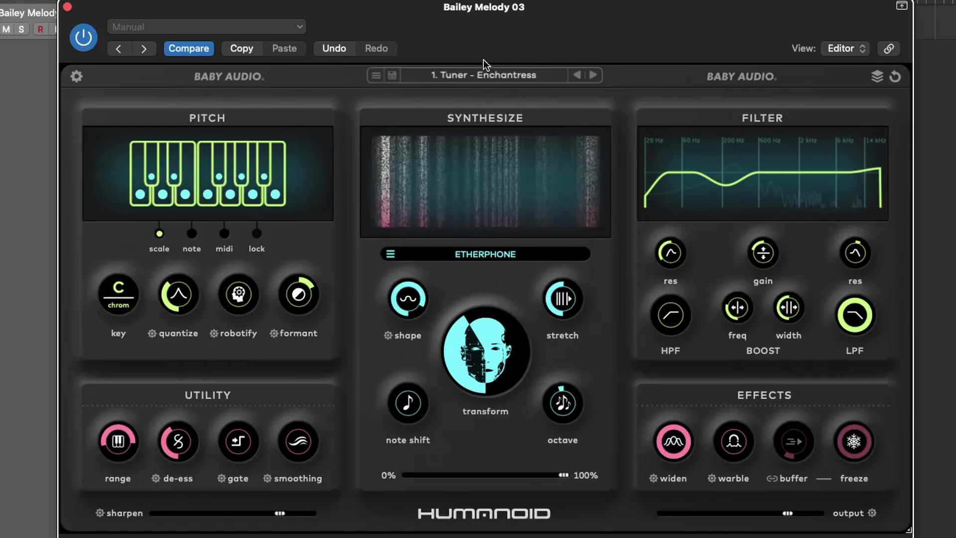
left_click(593, 75)
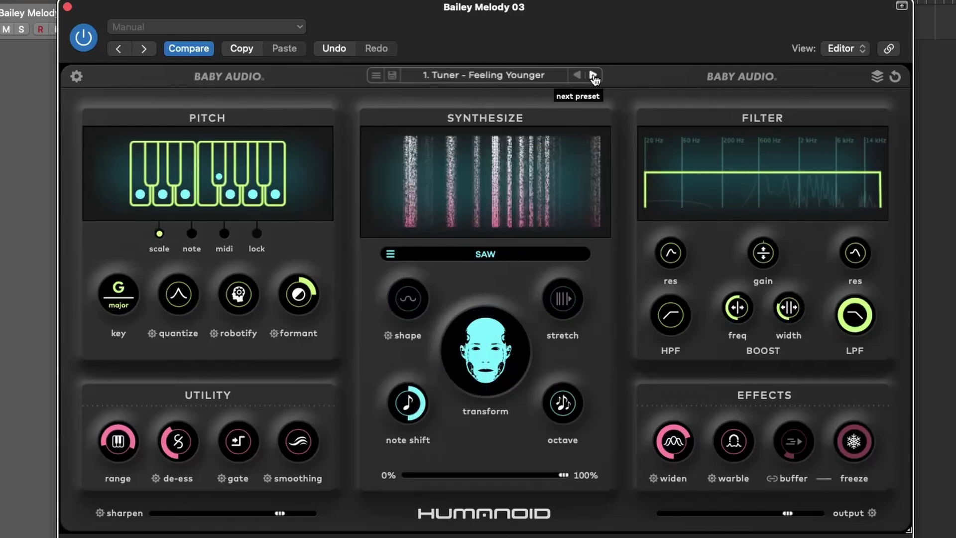